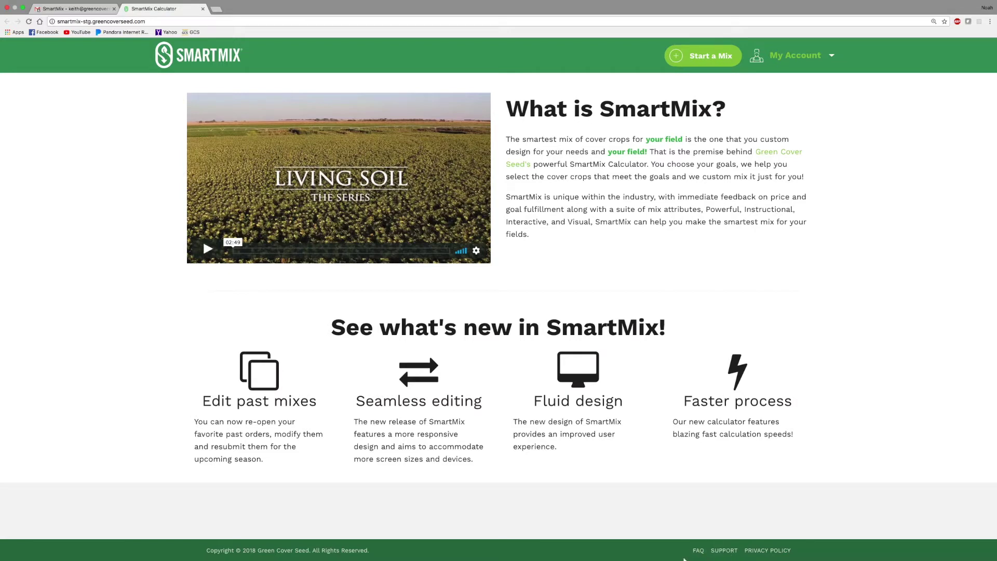
Step: Start a new mix to get the Step 1 form prefilled for zip 68928, then edit the zip code
{"action": "mouse_move", "coordinate": [684, 558]}
{"action": "left_click", "coordinate": [706, 58]}
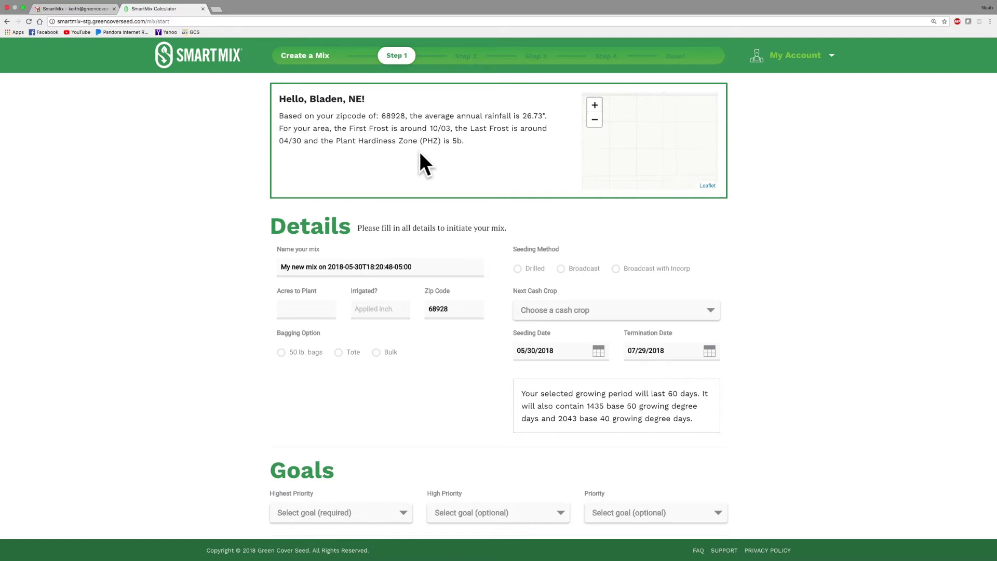
{"action": "left_click", "coordinate": [465, 308]}
Step: Change the zip code to 68901 so the location updates to Hastings, NE
{"action": "key", "text": "BackSpace"}
{"action": "key", "text": "BackSpace"}
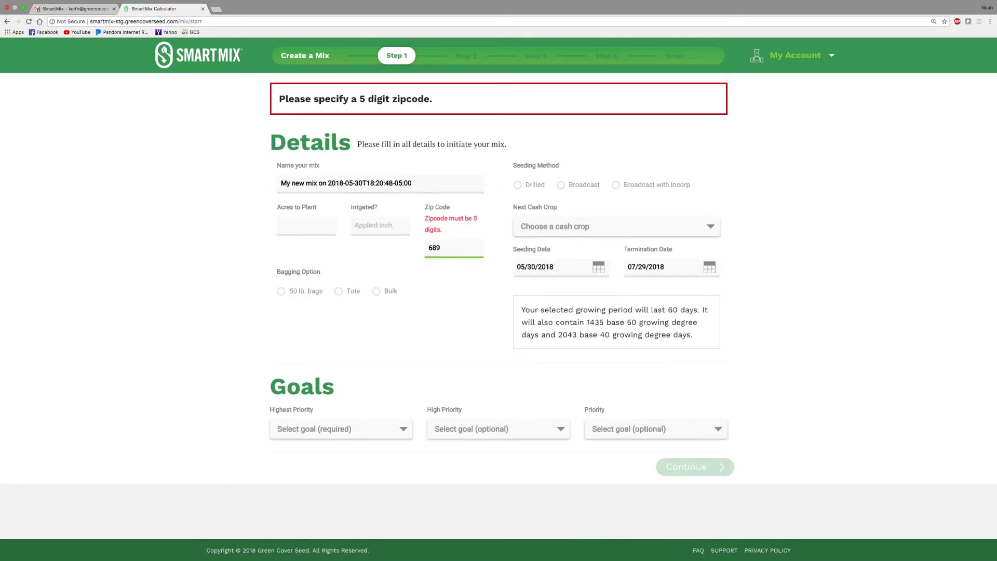
{"action": "type", "text": "01"}
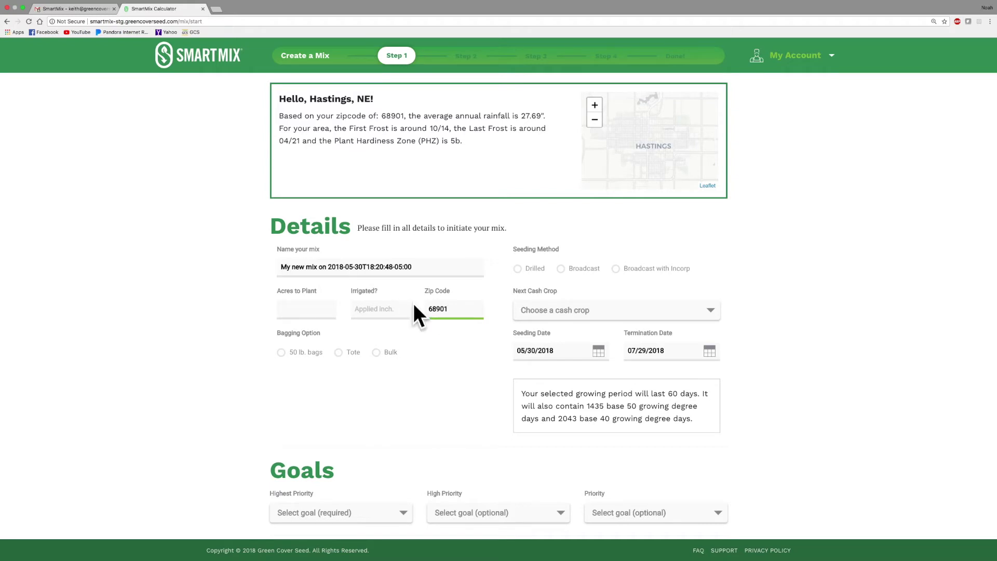
Step: Rename the mix 'Sample Mix for Summer Grazing' and enter 100 acres to plant
{"action": "left_click_drag", "start_coordinate": [425, 273], "coordinate": [280, 268]}
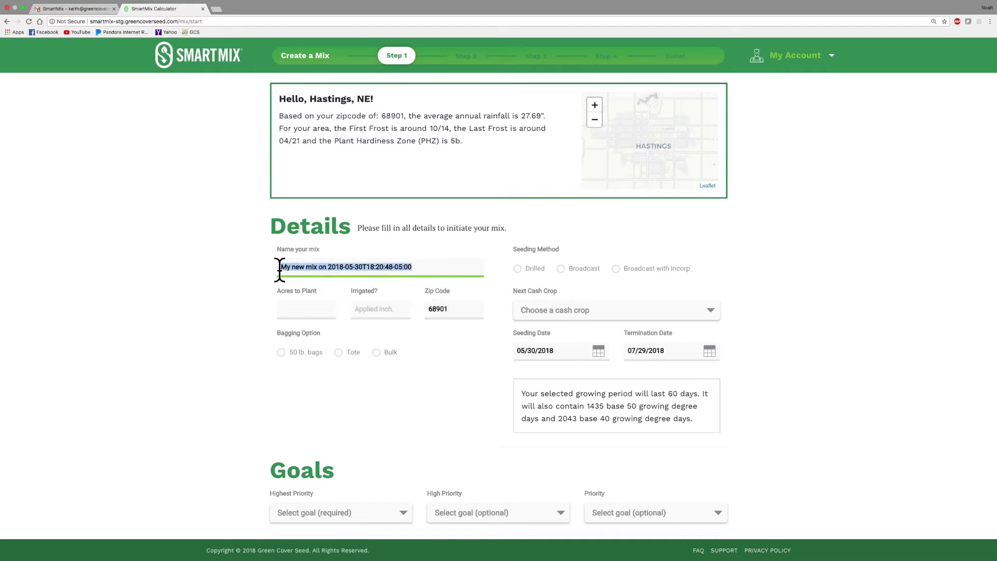
{"action": "type", "text": "S"}
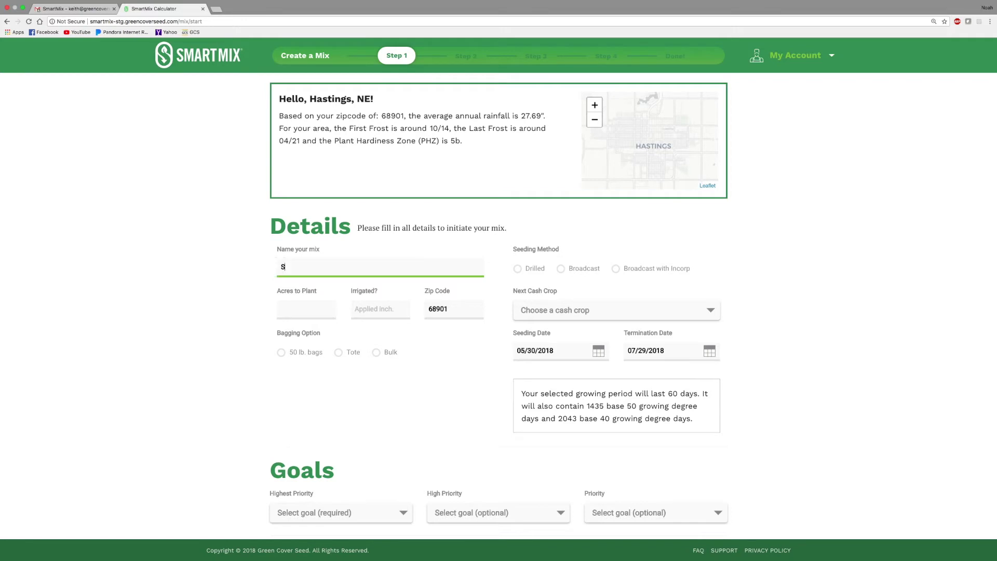
{"action": "type", "text": "ample Mix for Summer Grazing"}
{"action": "left_click", "coordinate": [289, 306]}
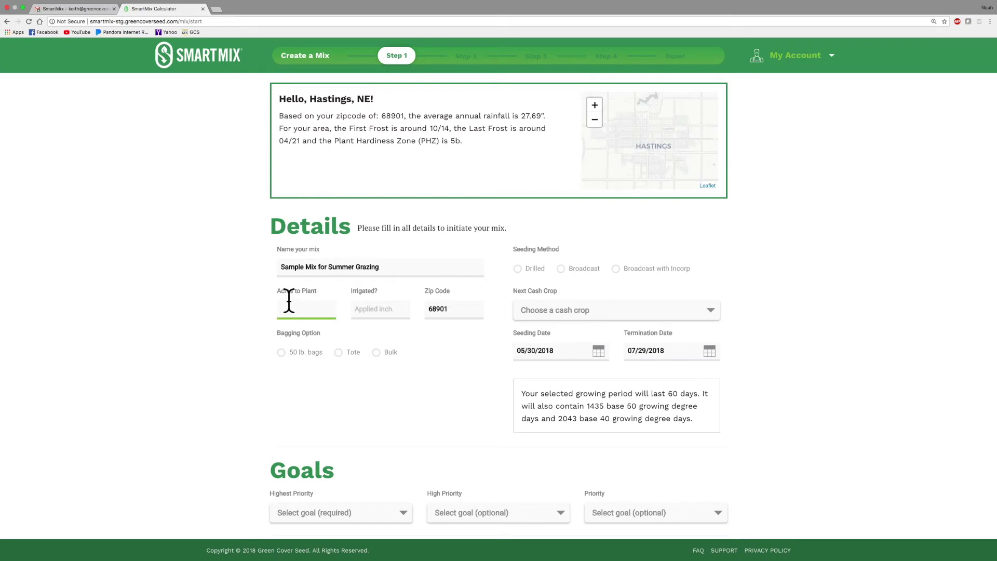
{"action": "type", "text": "100"}
{"action": "left_click", "coordinate": [403, 307]}
{"action": "left_click", "coordinate": [402, 307]}
{"action": "left_click", "coordinate": [403, 308]}
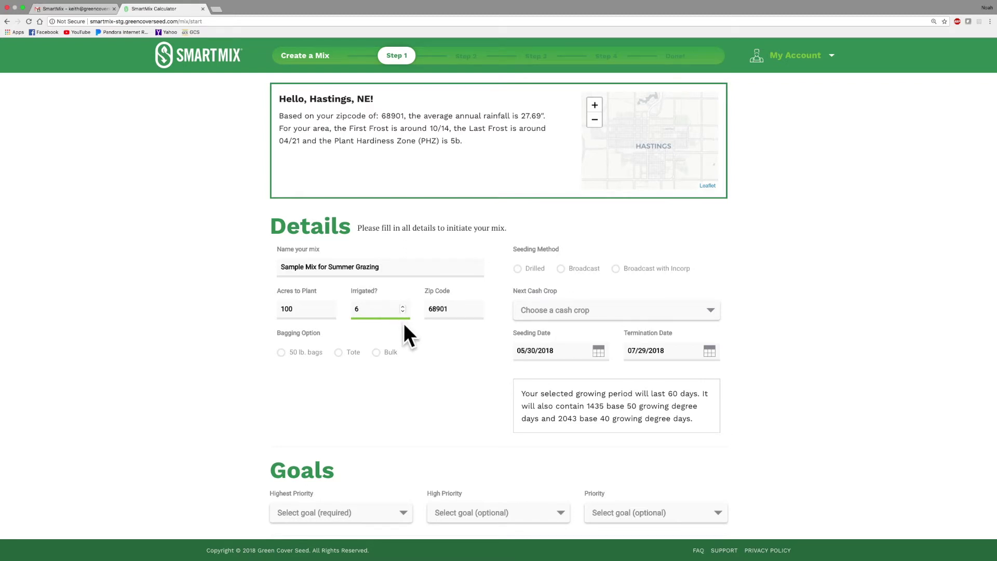
{"action": "left_click", "coordinate": [405, 320]}
{"action": "left_click", "coordinate": [390, 315]}
{"action": "key", "text": "BackSpace"}
{"action": "type", "text": "1"}
{"action": "key", "text": "Tab"}
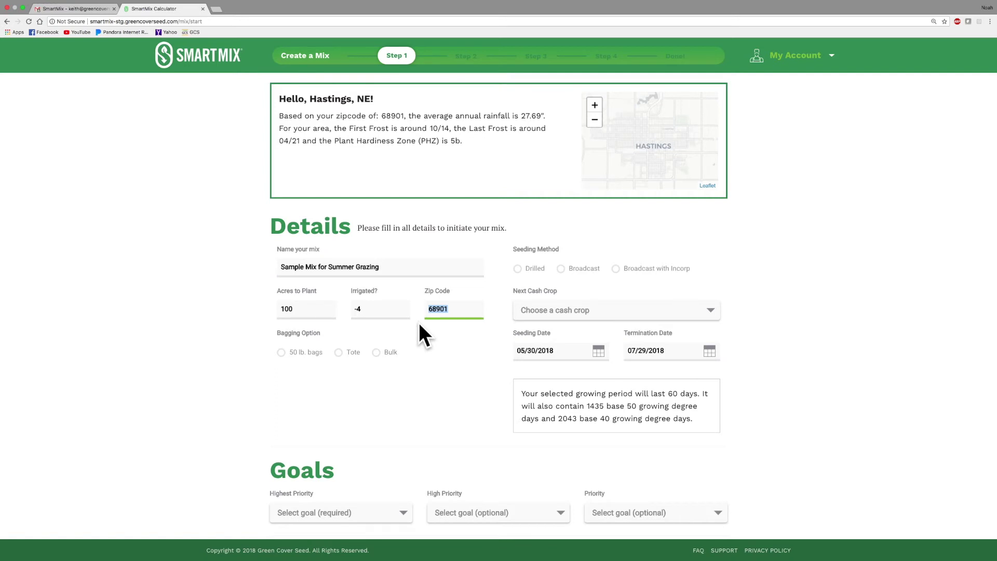
{"action": "left_click", "coordinate": [373, 310]}
{"action": "key", "text": "BackSpace"}
{"action": "key", "text": "BackSpace"}
Step: Choose Tote as the bagging option with Drilled seeding, and list the next cash crop choices
{"action": "left_click", "coordinate": [338, 352]}
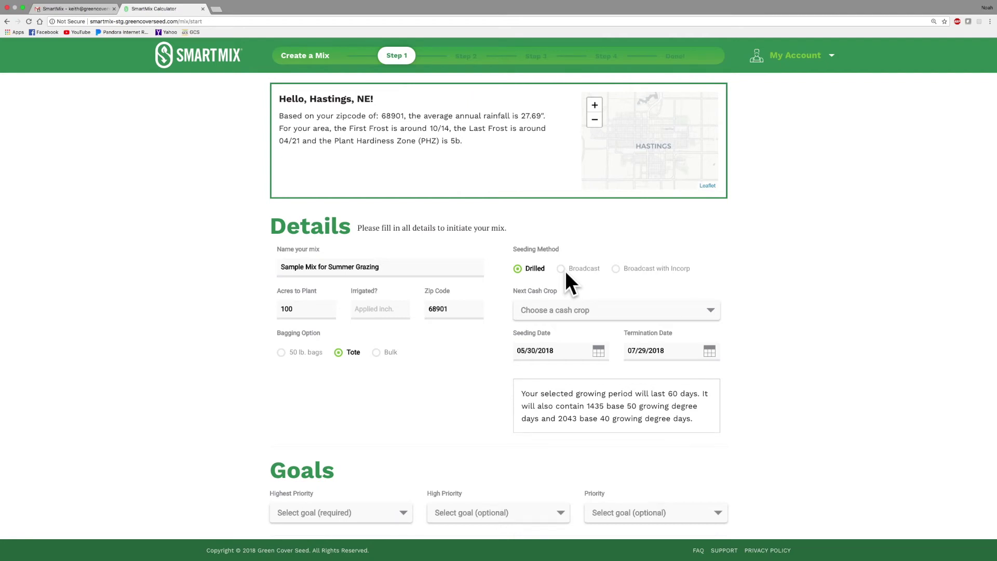
{"action": "left_click", "coordinate": [710, 311]}
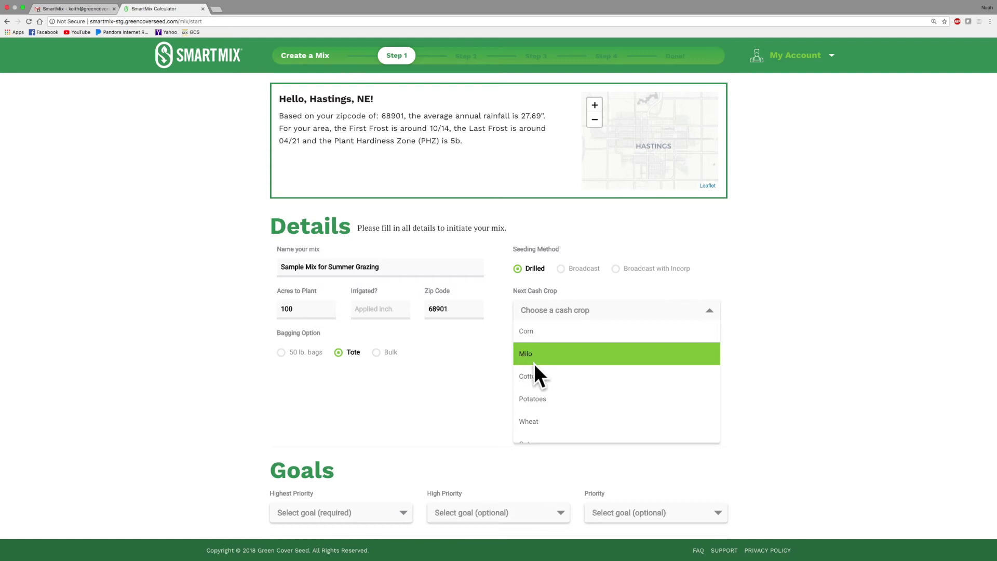
Step: Pick Milo as the next cash crop
{"action": "scroll", "coordinate": [534, 365], "scroll_direction": "down", "scroll_amount": 3}
{"action": "scroll", "coordinate": [533, 364], "scroll_direction": "down", "scroll_amount": 2}
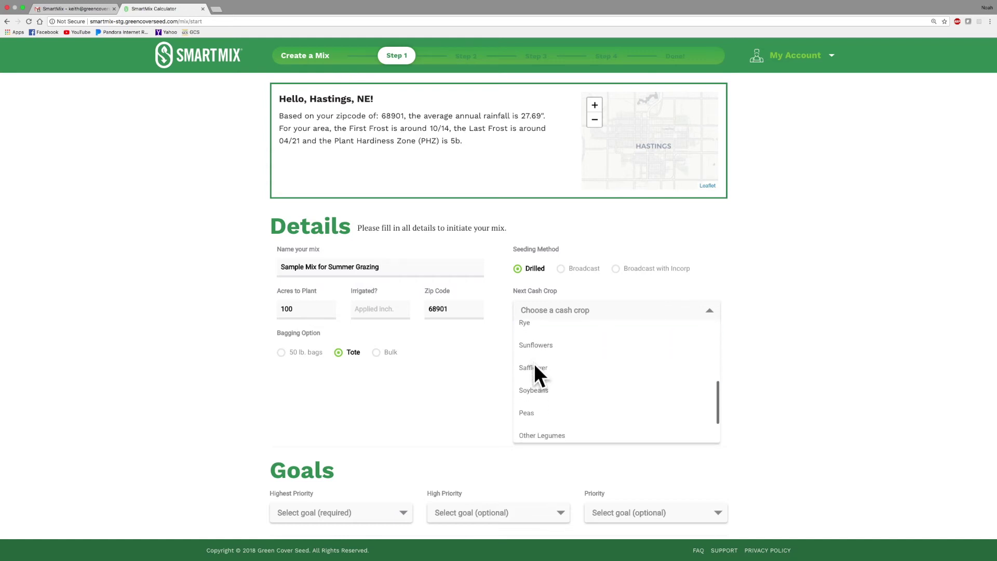
{"action": "scroll", "coordinate": [534, 364], "scroll_direction": "up", "scroll_amount": 4}
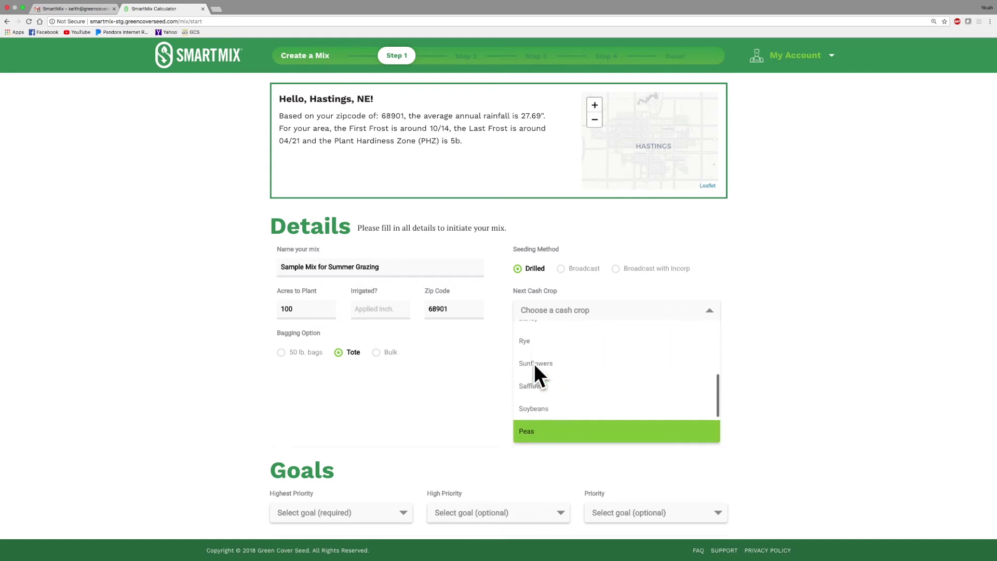
{"action": "scroll", "coordinate": [533, 363], "scroll_direction": "up", "scroll_amount": 2}
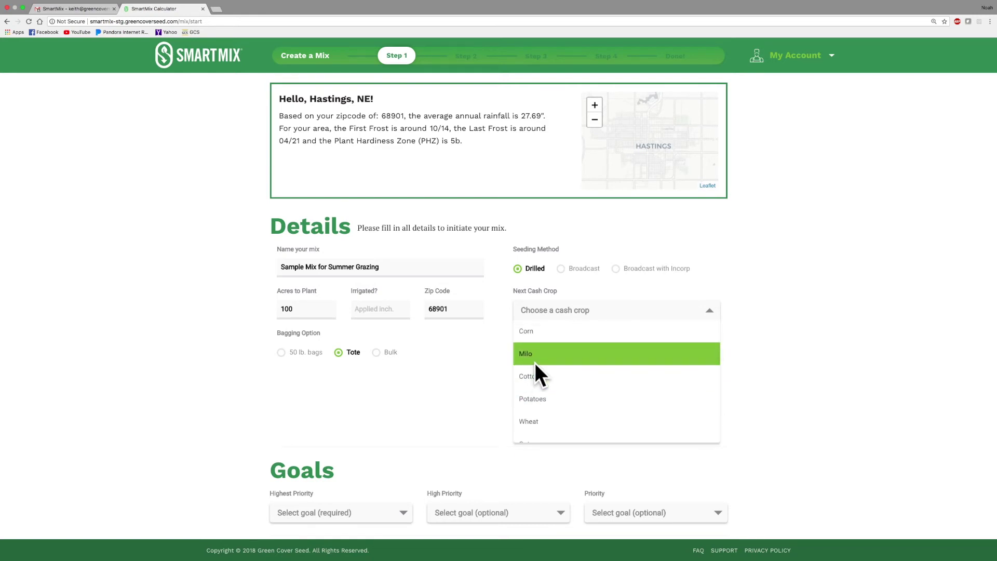
{"action": "left_click", "coordinate": [526, 354]}
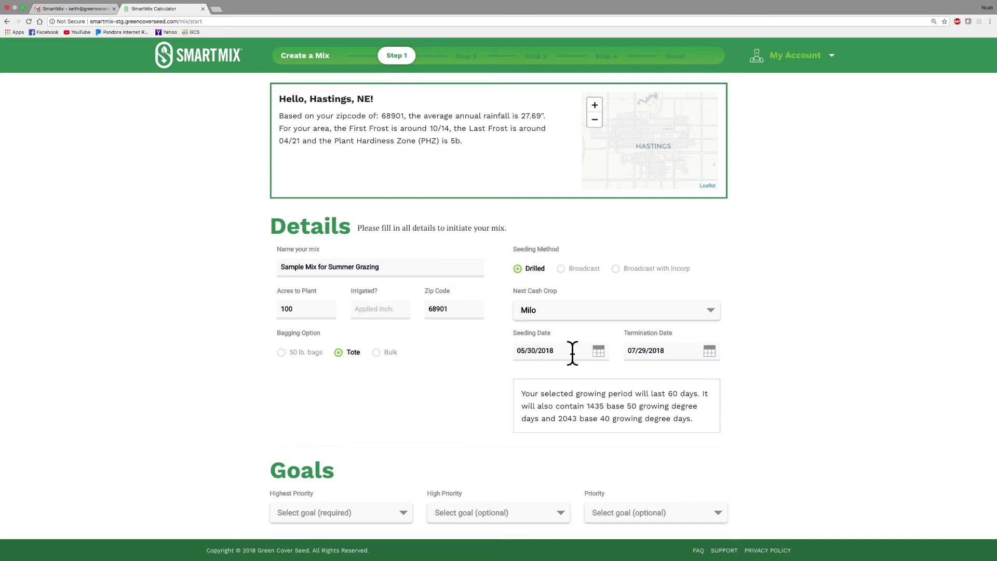
Step: Set the seeding date to July 17, 2018
{"action": "left_click", "coordinate": [596, 355]}
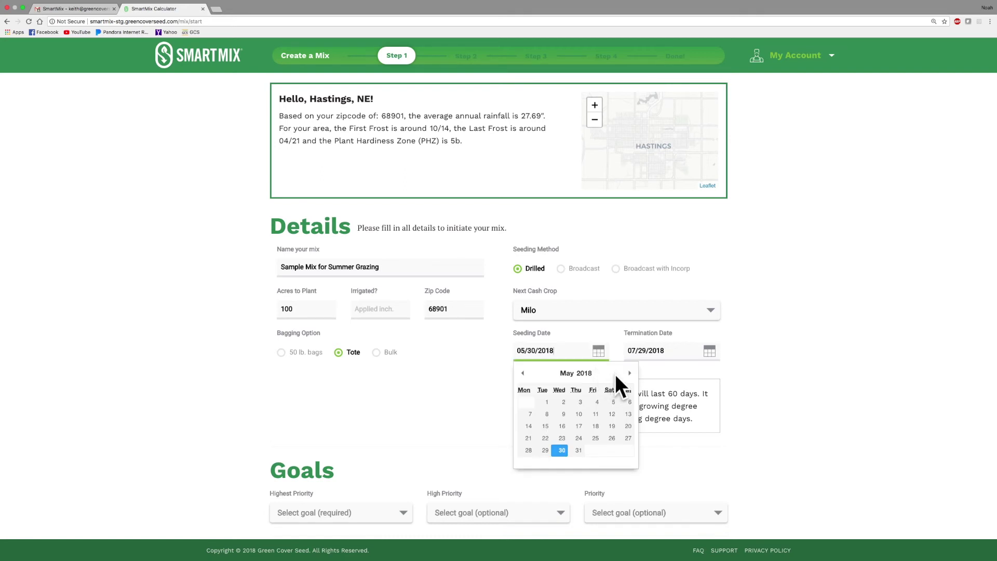
{"action": "left_click", "coordinate": [629, 373]}
{"action": "left_click", "coordinate": [629, 373]}
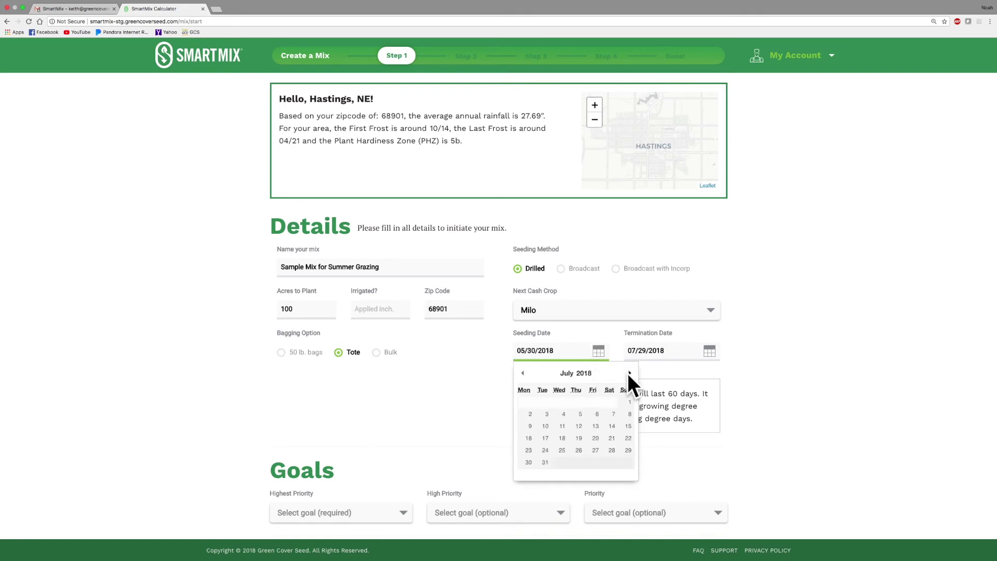
{"action": "left_click", "coordinate": [546, 435]}
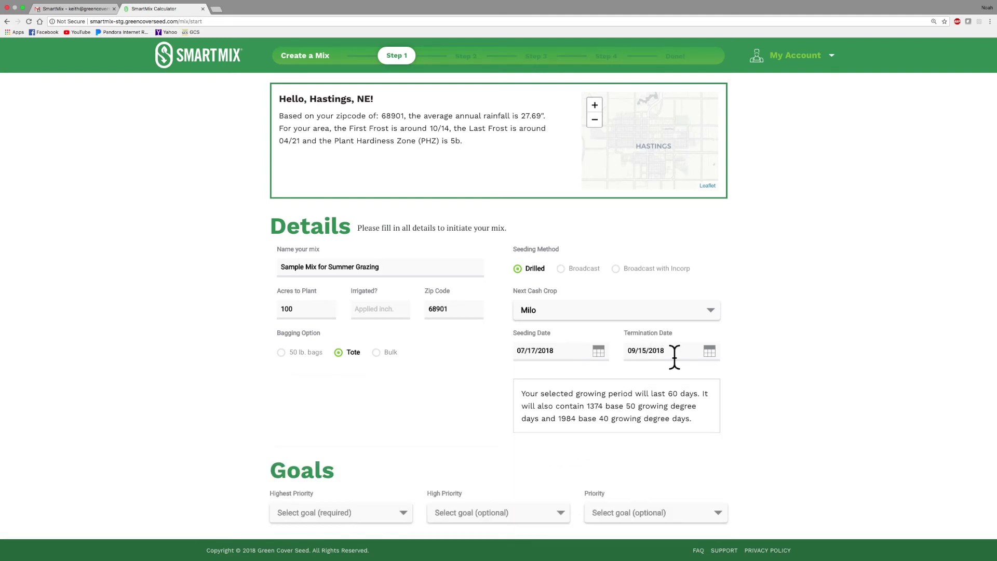
Step: Set the termination date to November 20, 2018, giving a 126-day growing period
{"action": "left_click", "coordinate": [709, 353]}
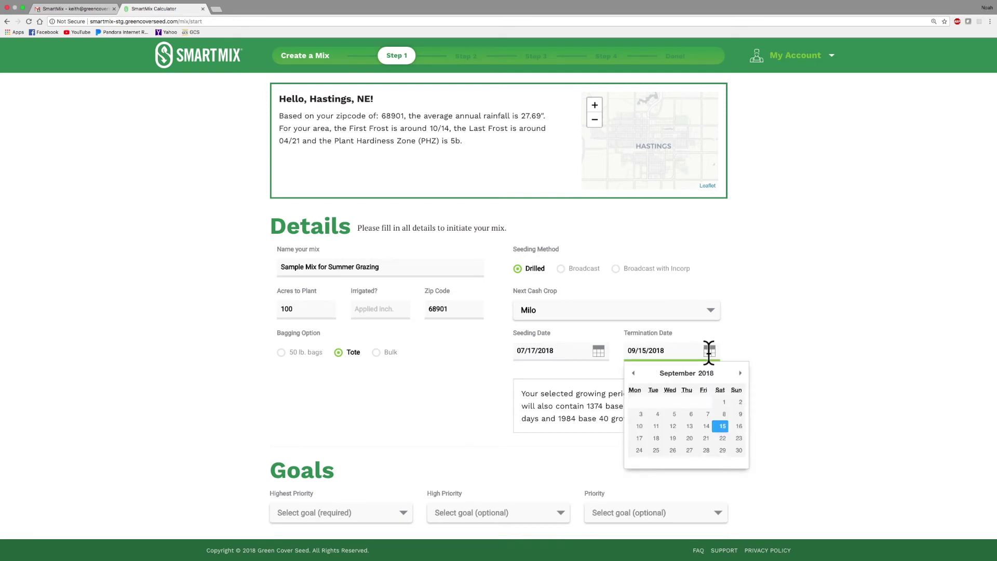
{"action": "left_click", "coordinate": [740, 373]}
{"action": "left_click", "coordinate": [741, 373]}
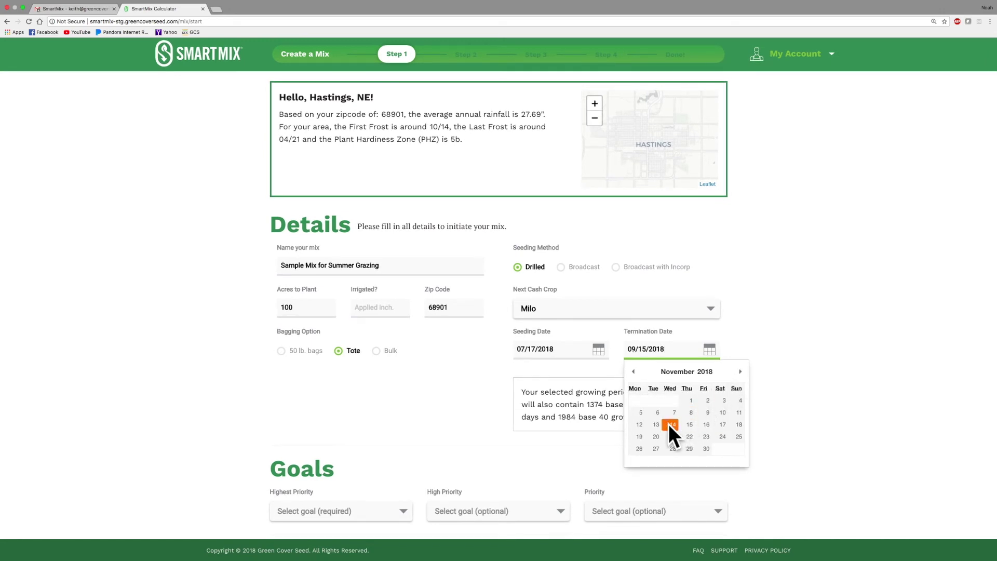
{"action": "left_click", "coordinate": [657, 435]}
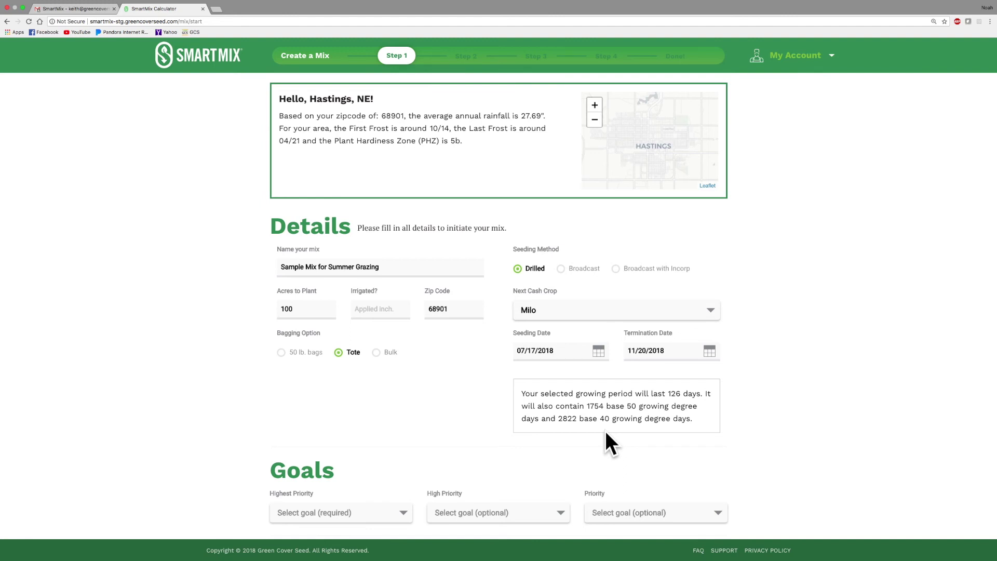
{"action": "scroll", "coordinate": [554, 438], "scroll_direction": "down", "scroll_amount": 1}
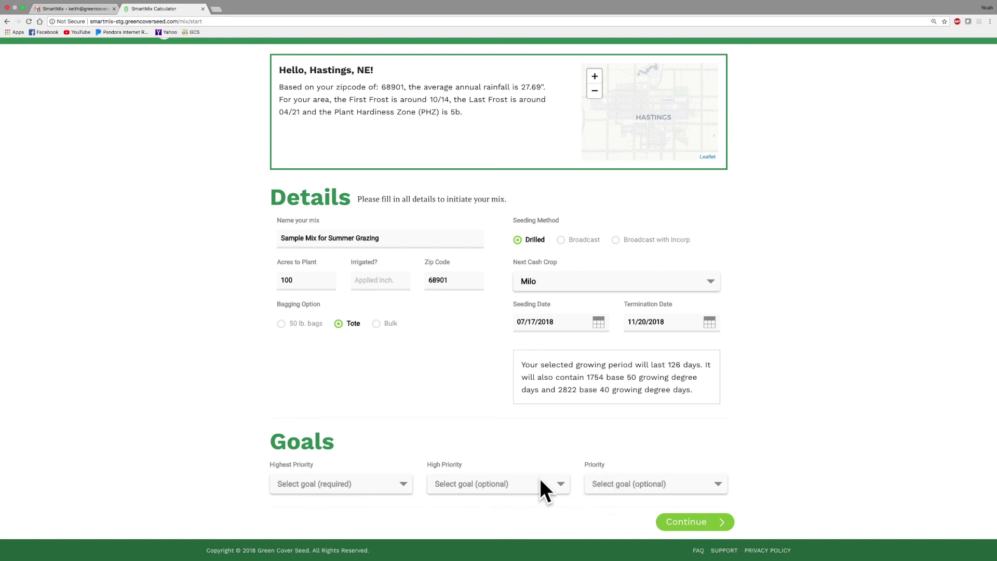
{"action": "left_click", "coordinate": [360, 483]}
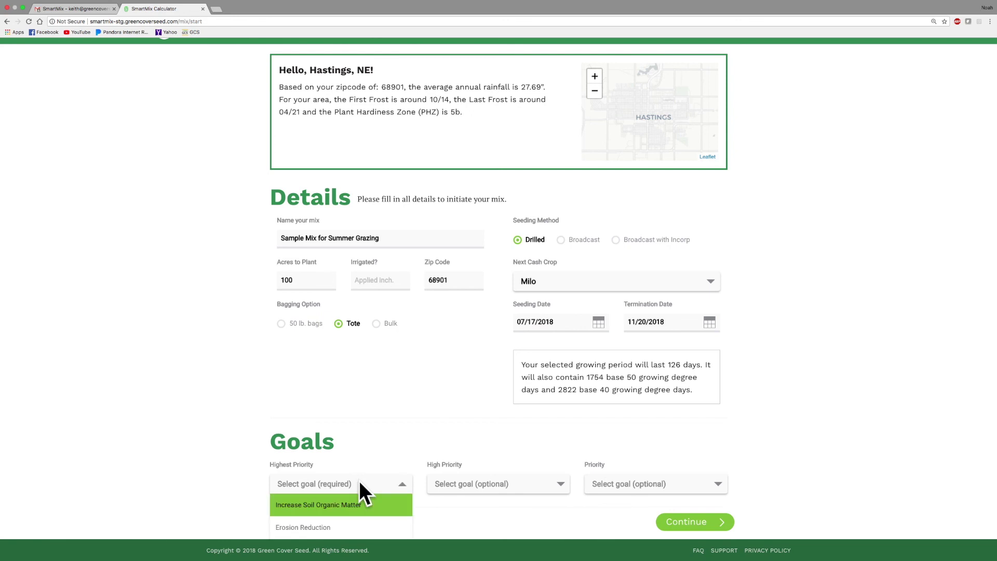
Step: Rank the goals: Supplemental Grazing, Provide Lasting Residue, then Compaction Breaking
{"action": "scroll", "coordinate": [367, 474], "scroll_direction": "down", "scroll_amount": 5}
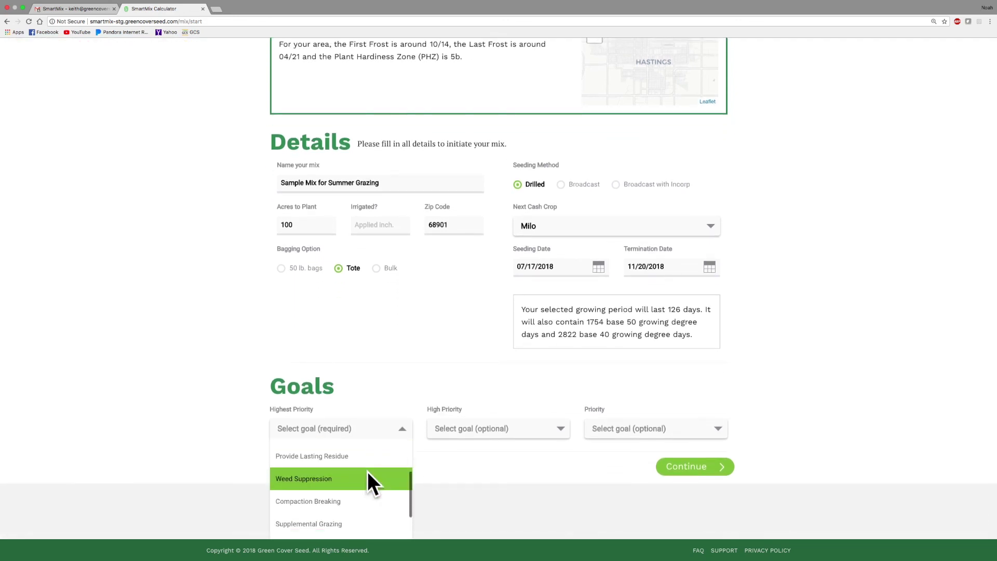
{"action": "scroll", "coordinate": [367, 471], "scroll_direction": "down", "scroll_amount": 2}
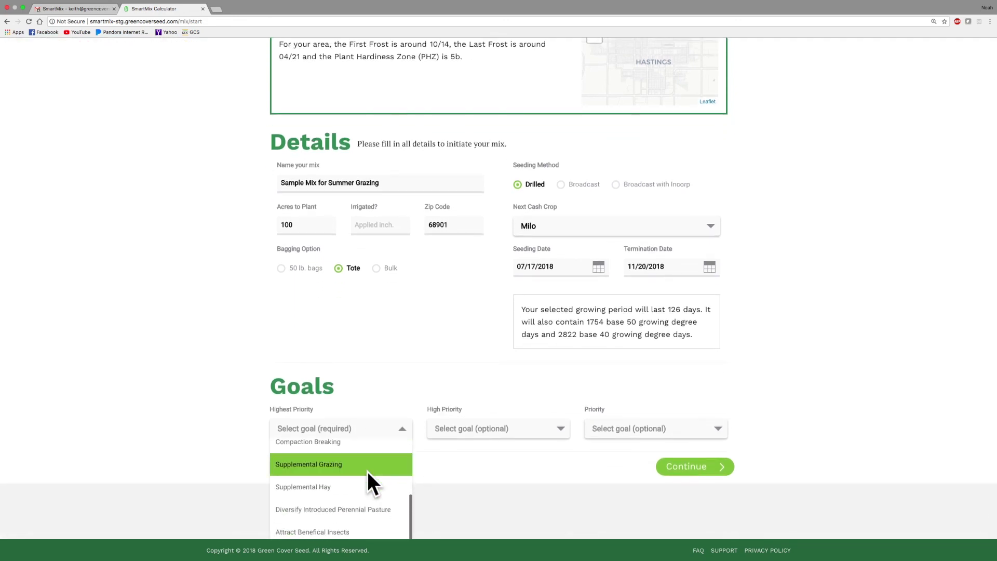
{"action": "left_click", "coordinate": [305, 466]}
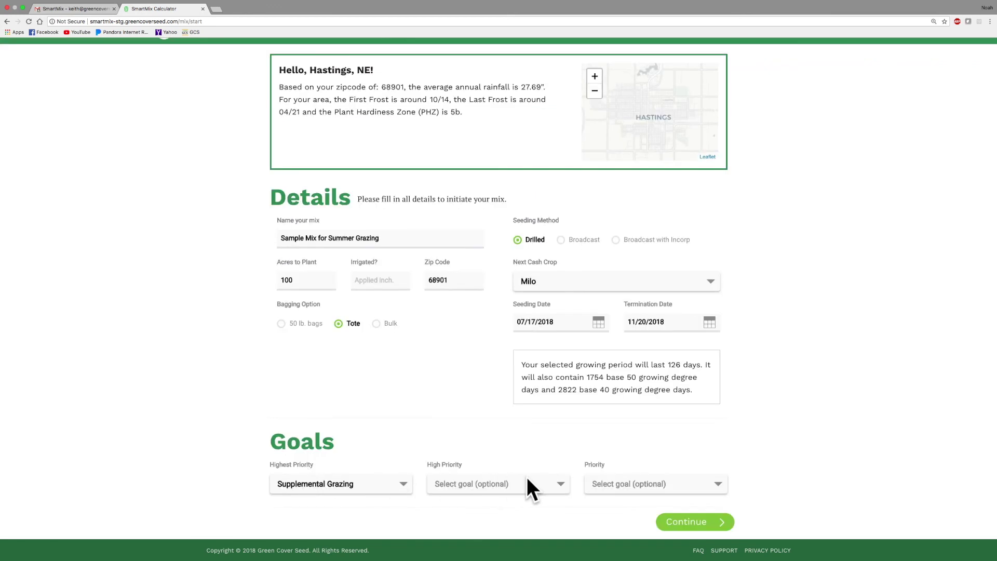
{"action": "left_click", "coordinate": [560, 482]}
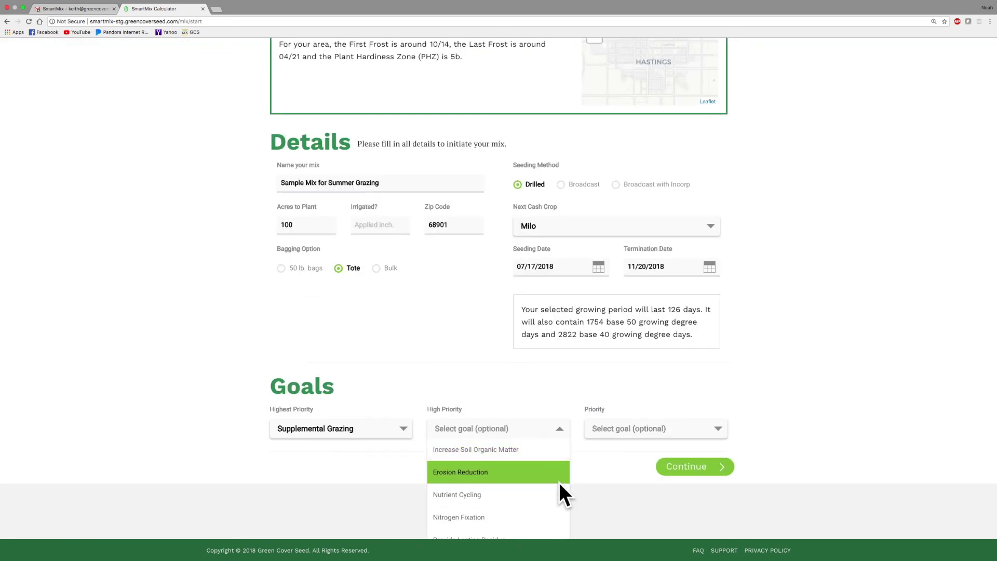
{"action": "scroll", "coordinate": [498, 479], "scroll_direction": "down", "scroll_amount": 3}
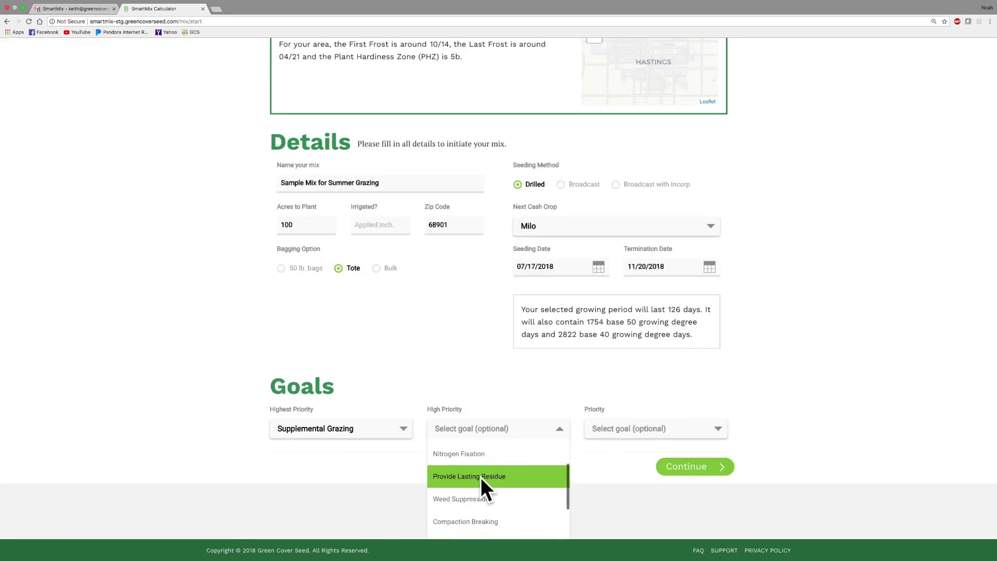
{"action": "left_click", "coordinate": [479, 477]}
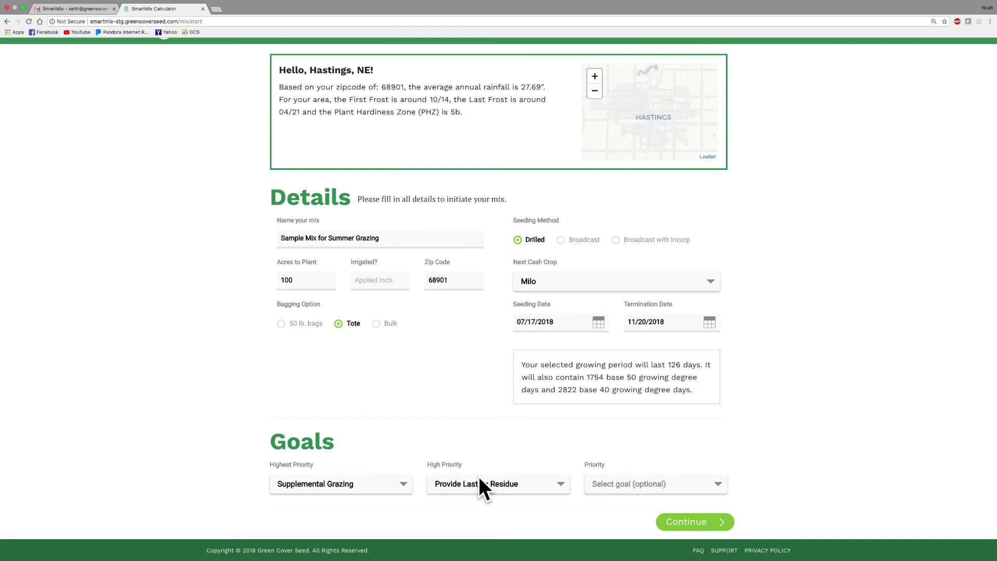
{"action": "left_click", "coordinate": [661, 487]}
{"action": "scroll", "coordinate": [649, 491], "scroll_direction": "down", "scroll_amount": 2}
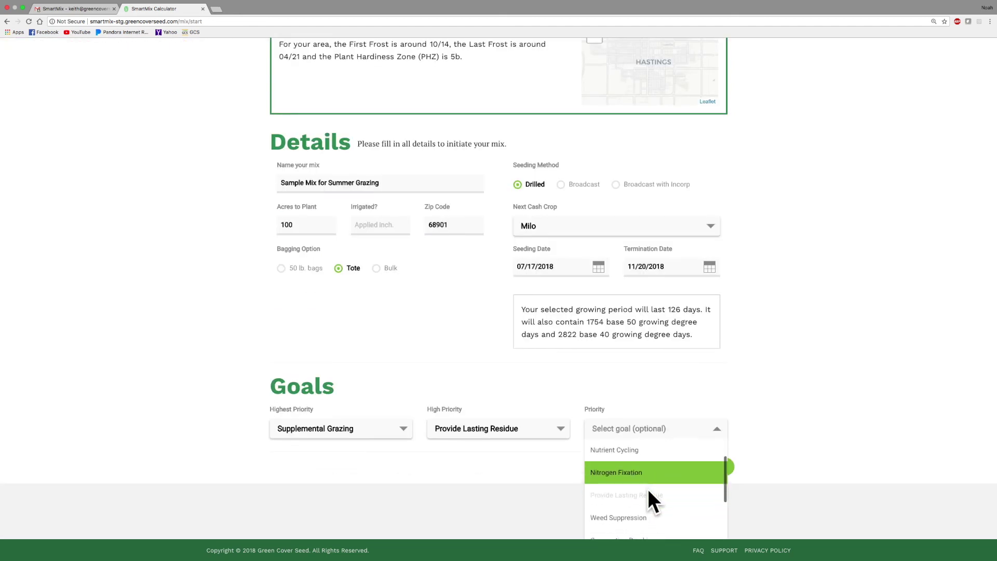
{"action": "scroll", "coordinate": [647, 488], "scroll_direction": "down", "scroll_amount": 3}
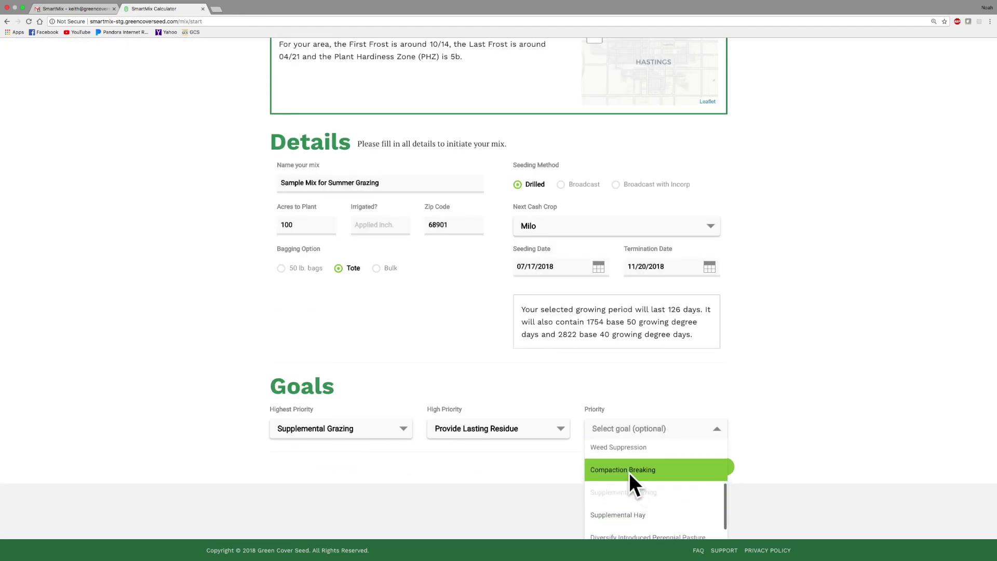
{"action": "left_click", "coordinate": [630, 473]}
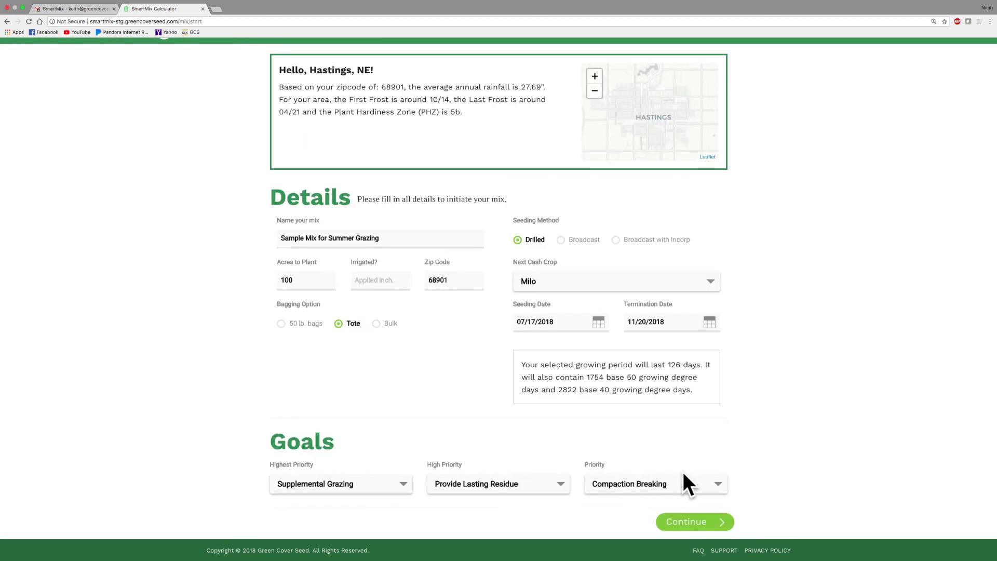